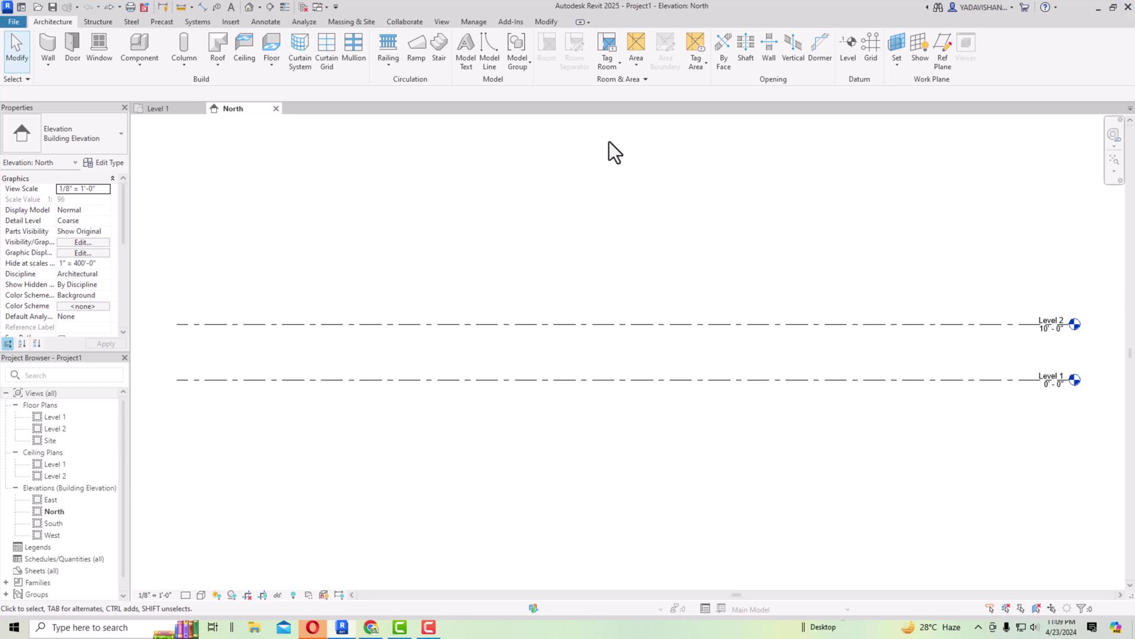
# Step: Place a new level at 20' - 0" across the North elevation
pyautogui.click(850, 55)
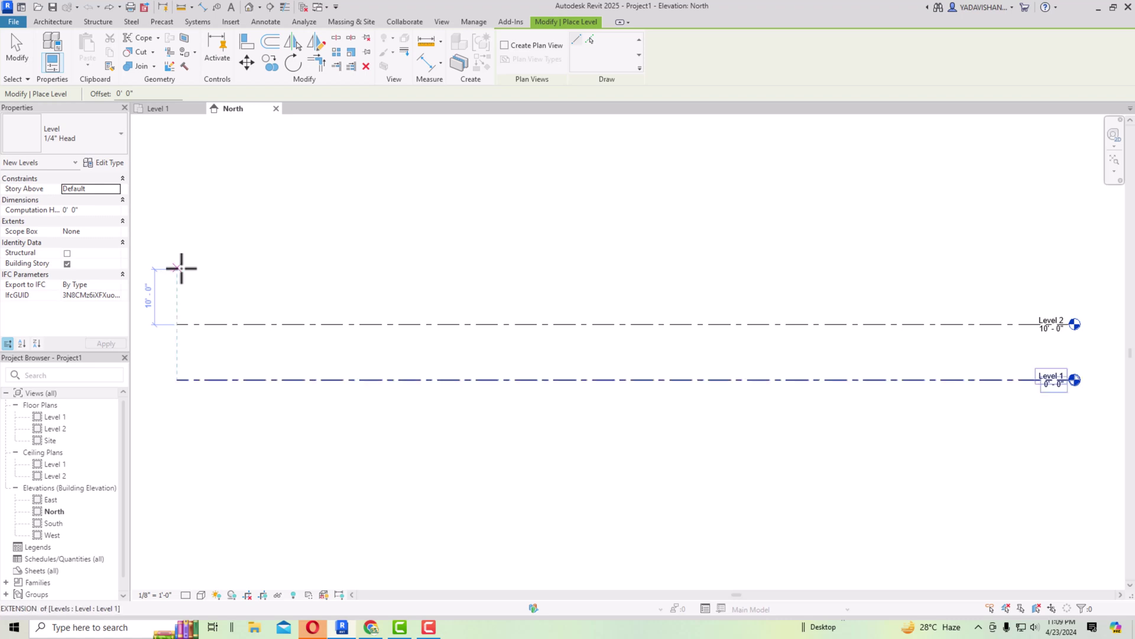
pyautogui.click(182, 268)
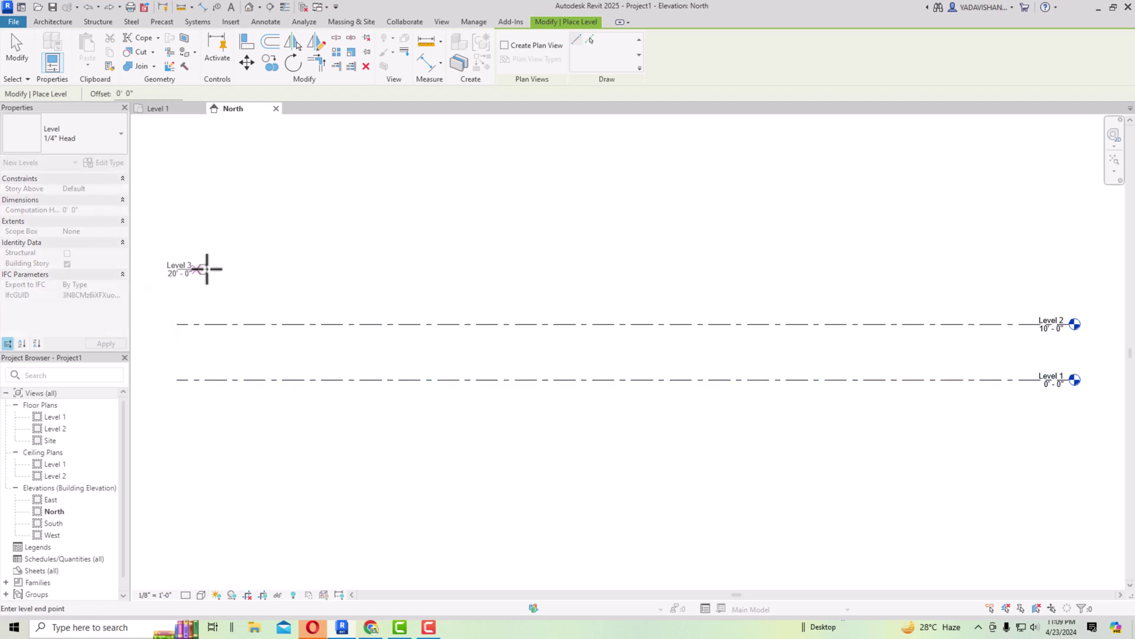
pyautogui.click(1065, 246)
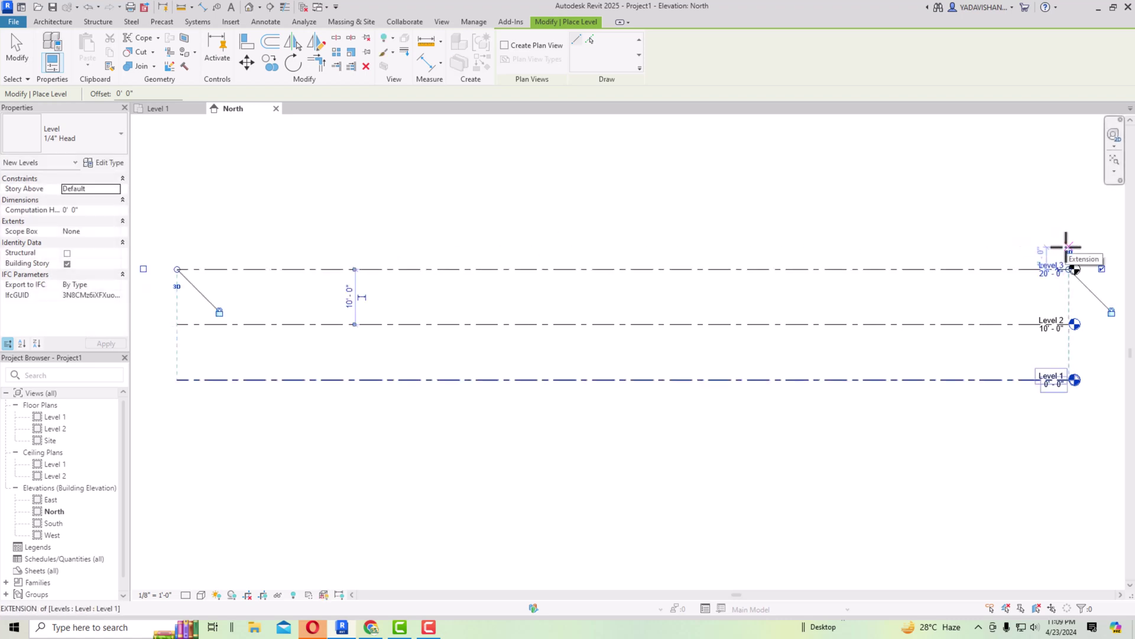
pyautogui.press('Escape')
pyautogui.press('Escape')
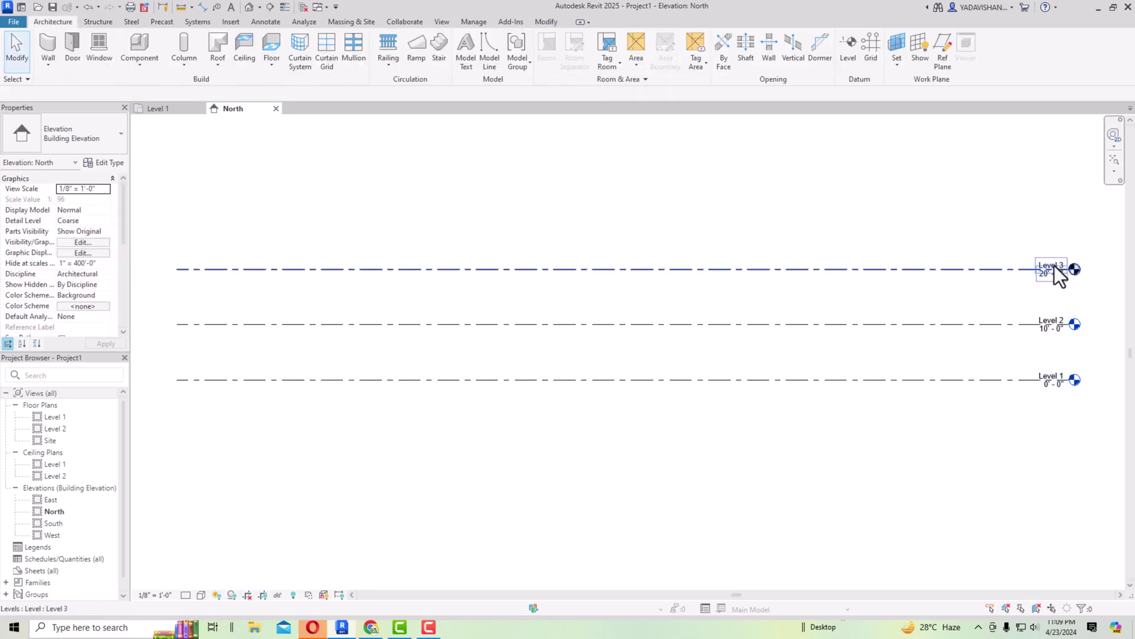
# Step: Rename the new Level 3 to 'Second floor'
pyautogui.doubleClick(1051, 264)
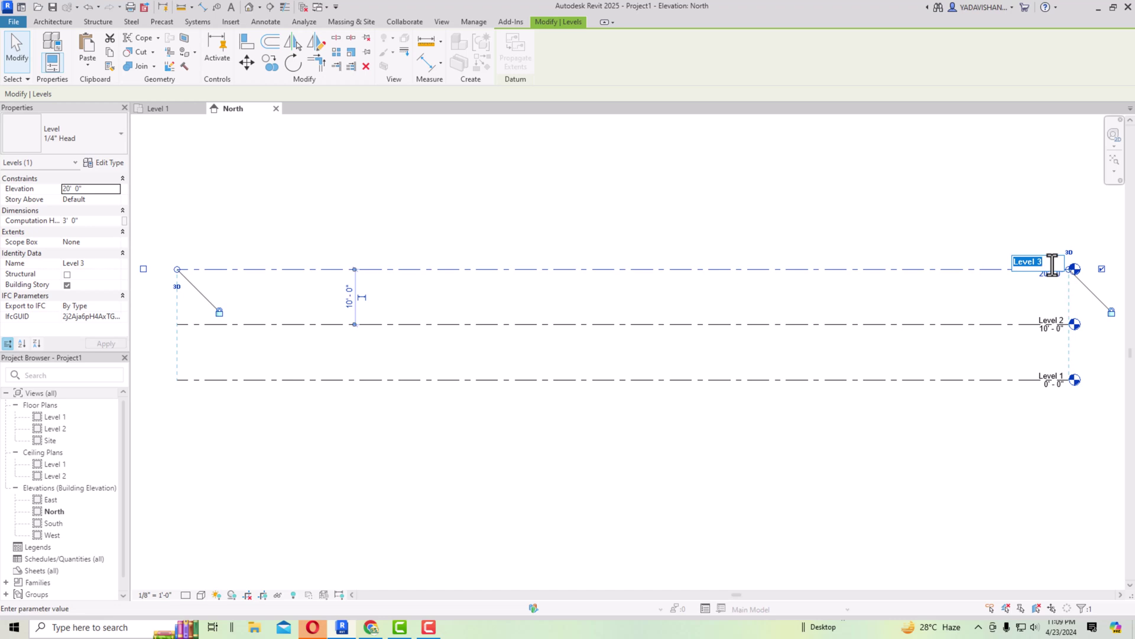
pyautogui.write('Second floor')
pyautogui.press('Return')
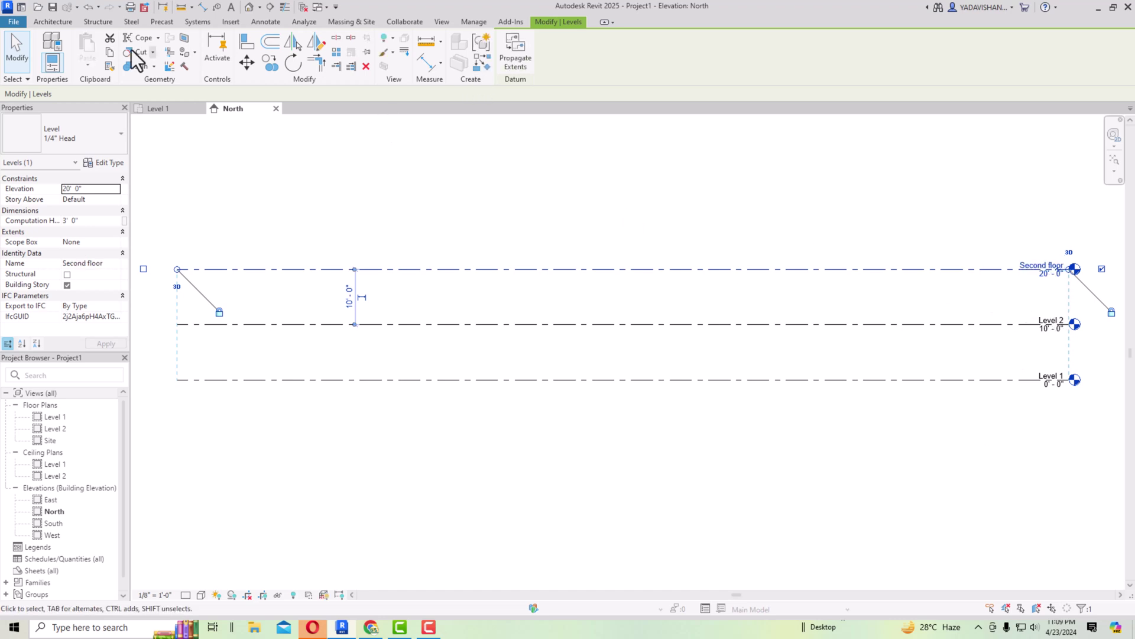
pyautogui.click(47, 22)
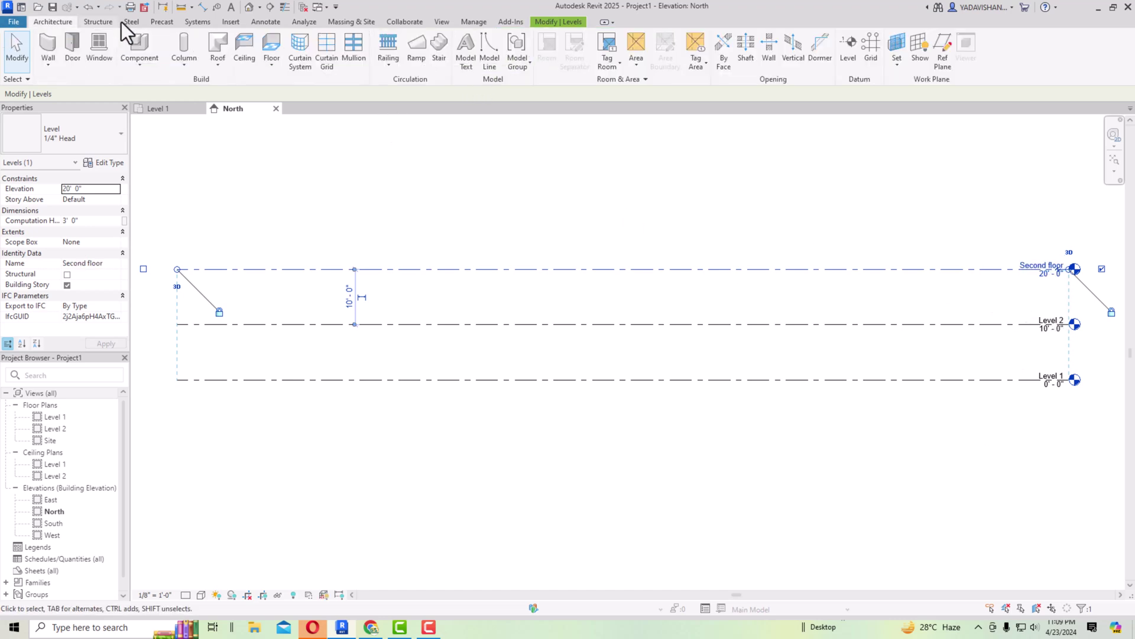
# Step: Place another level at 30' - 0" above Second floor, aligned with the others
pyautogui.click(850, 53)
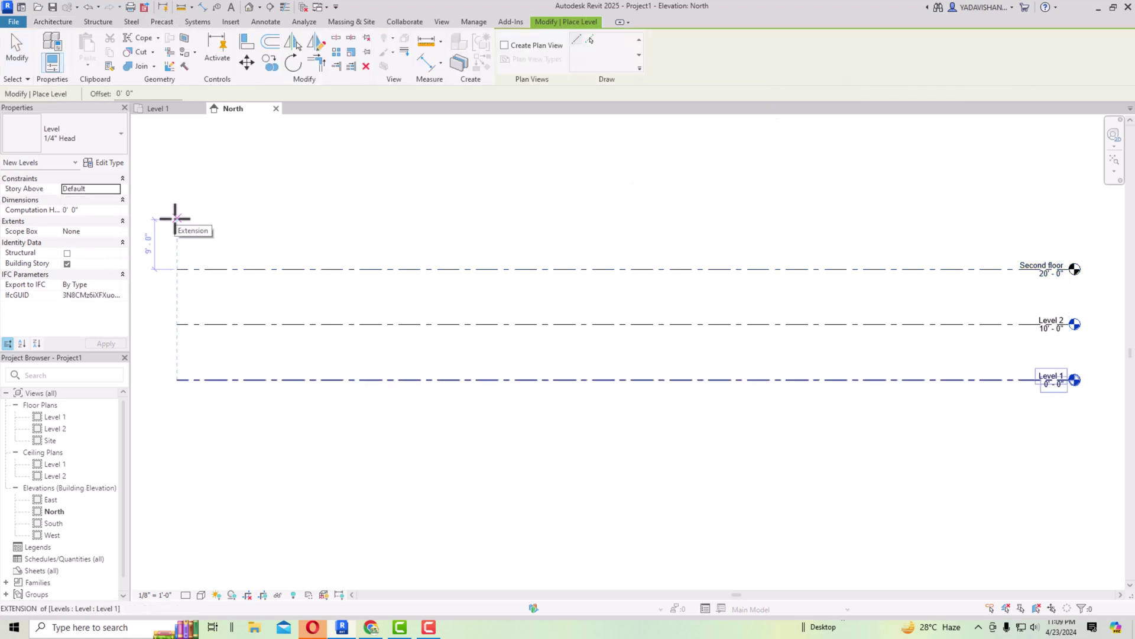
pyautogui.click(176, 214)
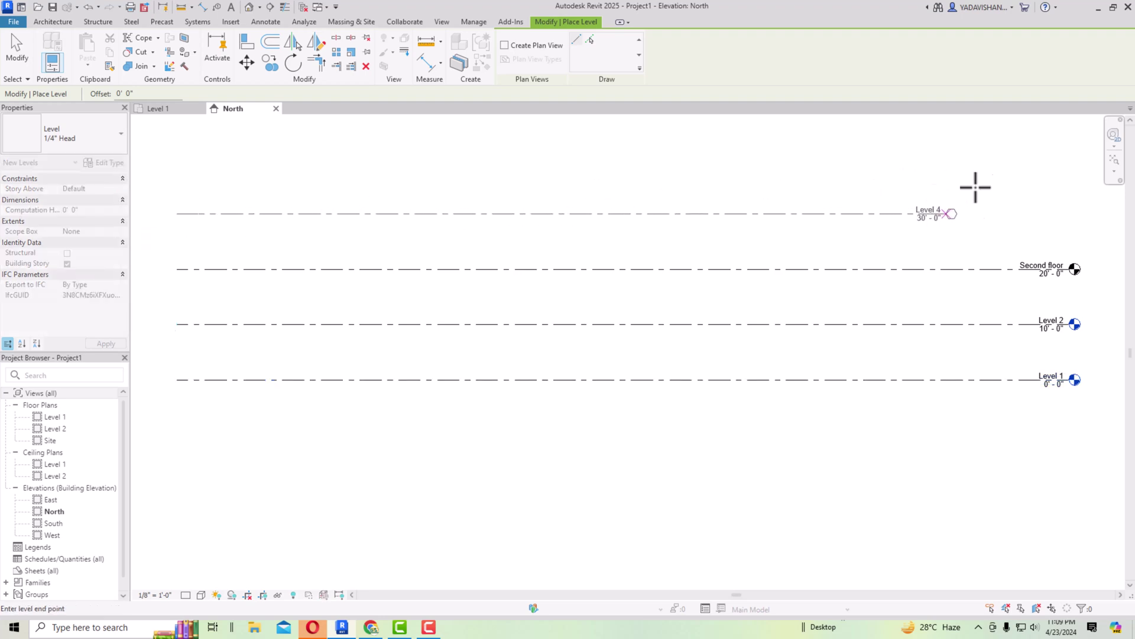
pyautogui.click(1069, 195)
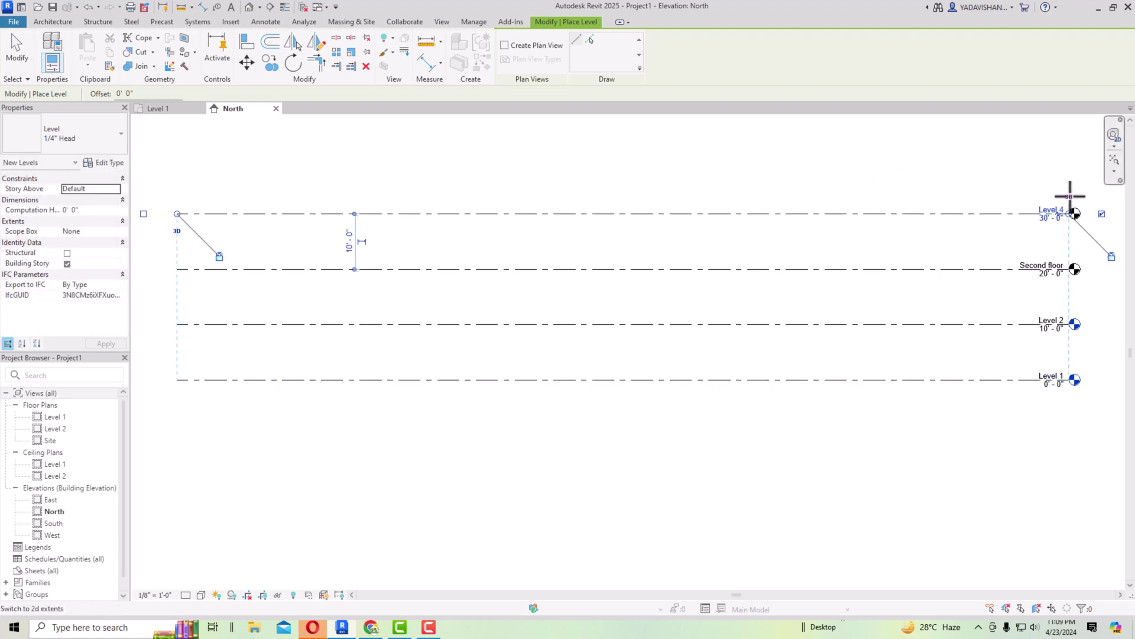
pyautogui.press('Escape')
pyautogui.press('Escape')
# Step: Enter 50 in the new Level 4's elevation value and rename it 'third floor'
pyautogui.click(1056, 222)
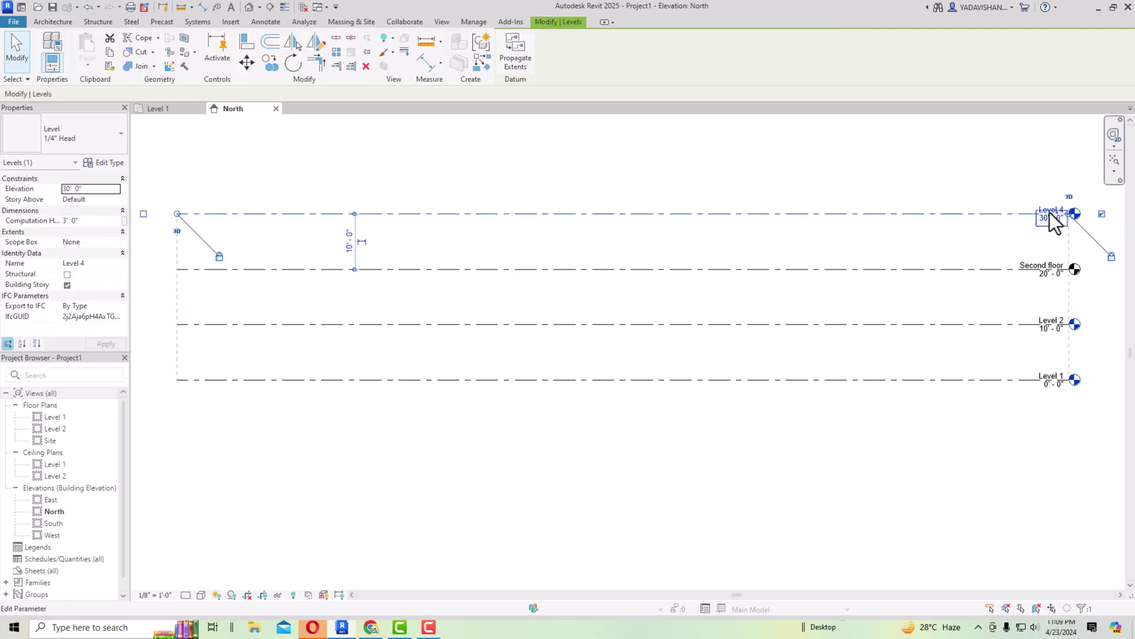
pyautogui.click(1050, 216)
pyautogui.write('50')
pyautogui.press('Return')
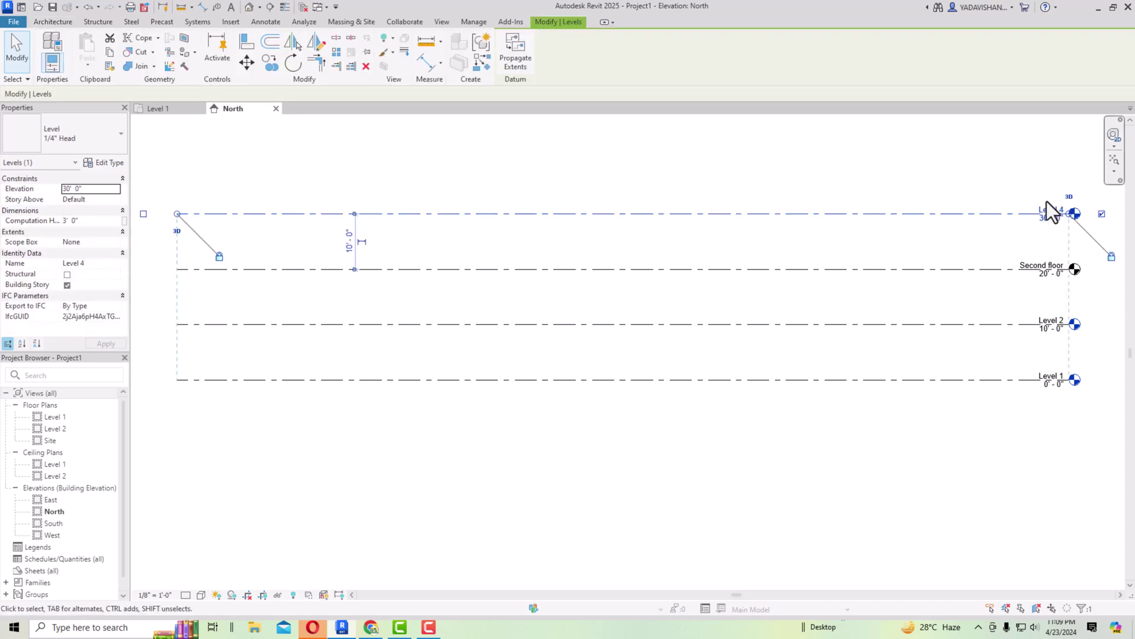
pyautogui.click(1045, 207)
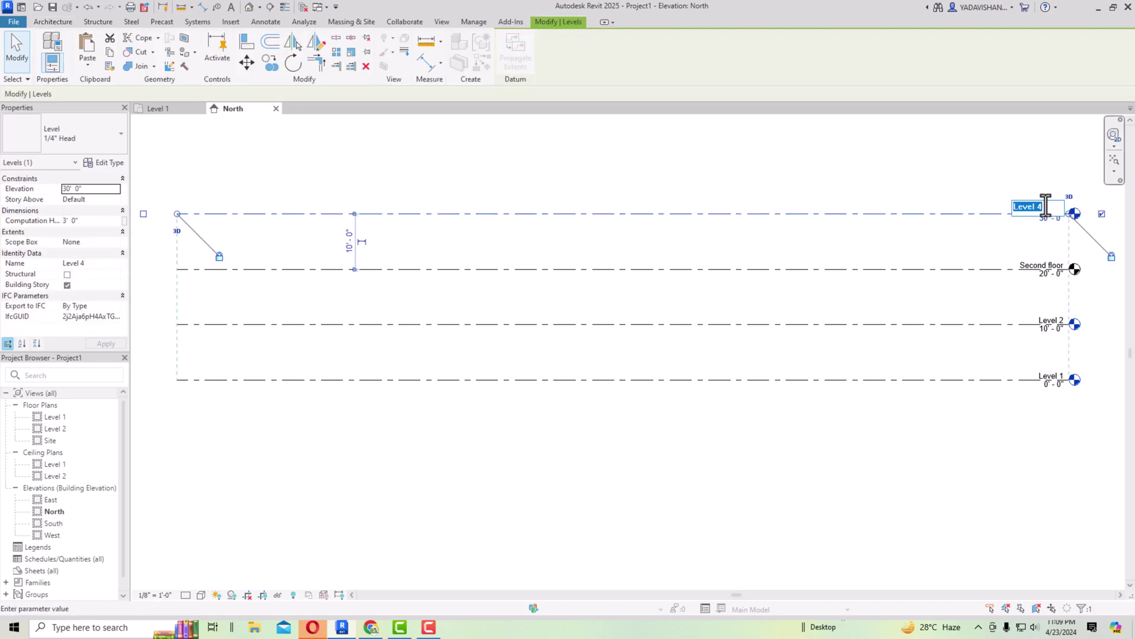
pyautogui.write('third floor')
pyautogui.press('Return')
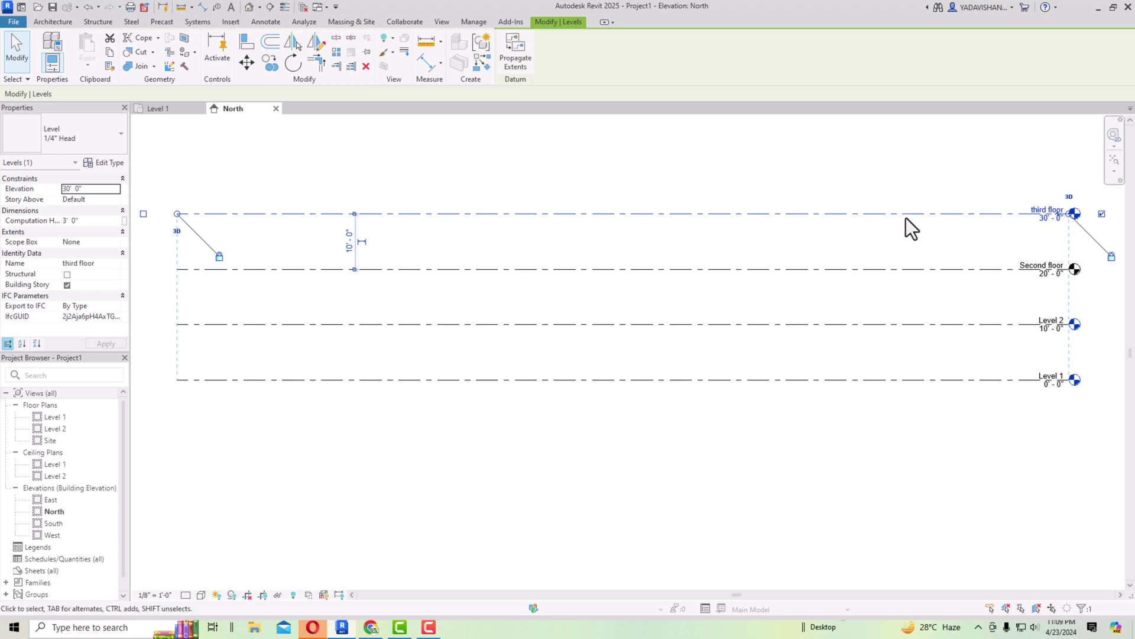
pyautogui.click(938, 488)
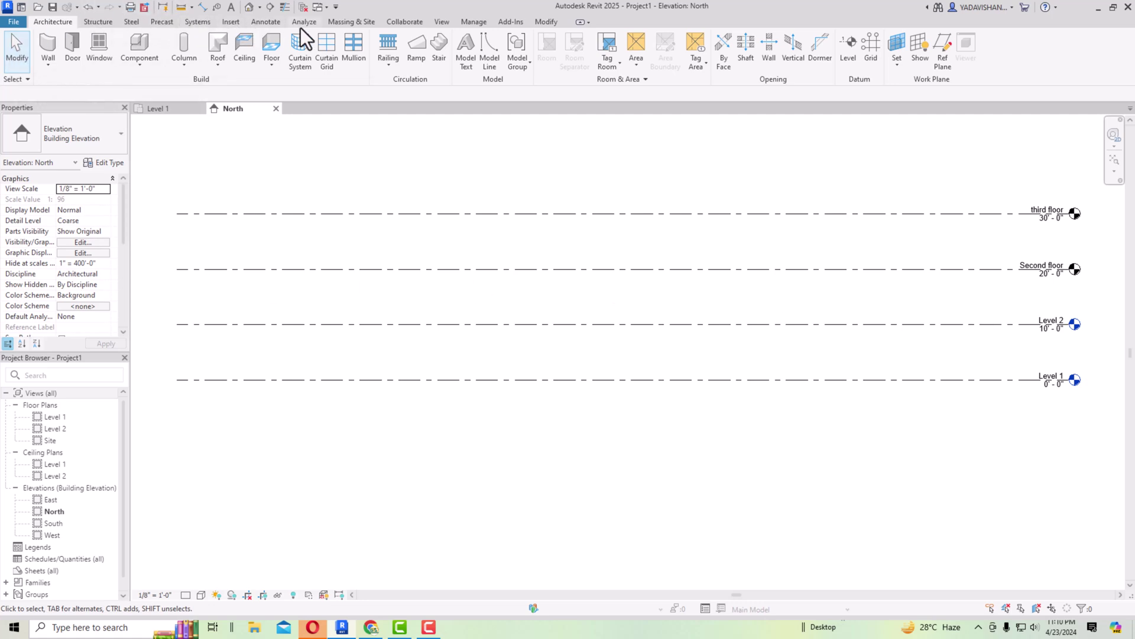
# Step: Show the View tab's Plan Views list of floor, ceiling, structural and area plans
pyautogui.click(441, 21)
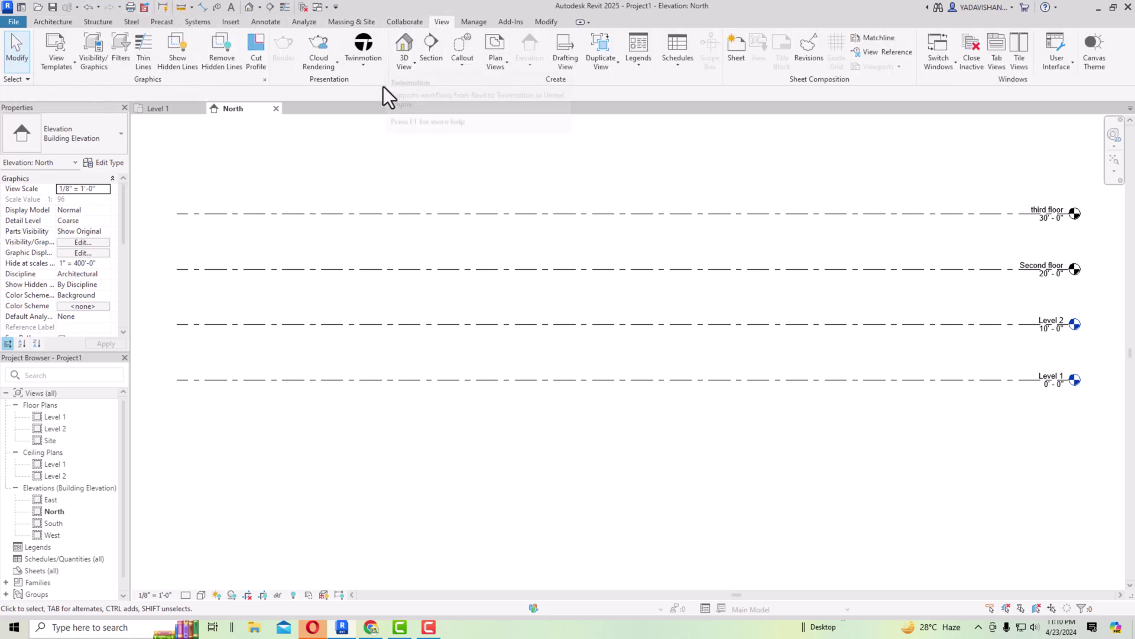
pyautogui.click(506, 66)
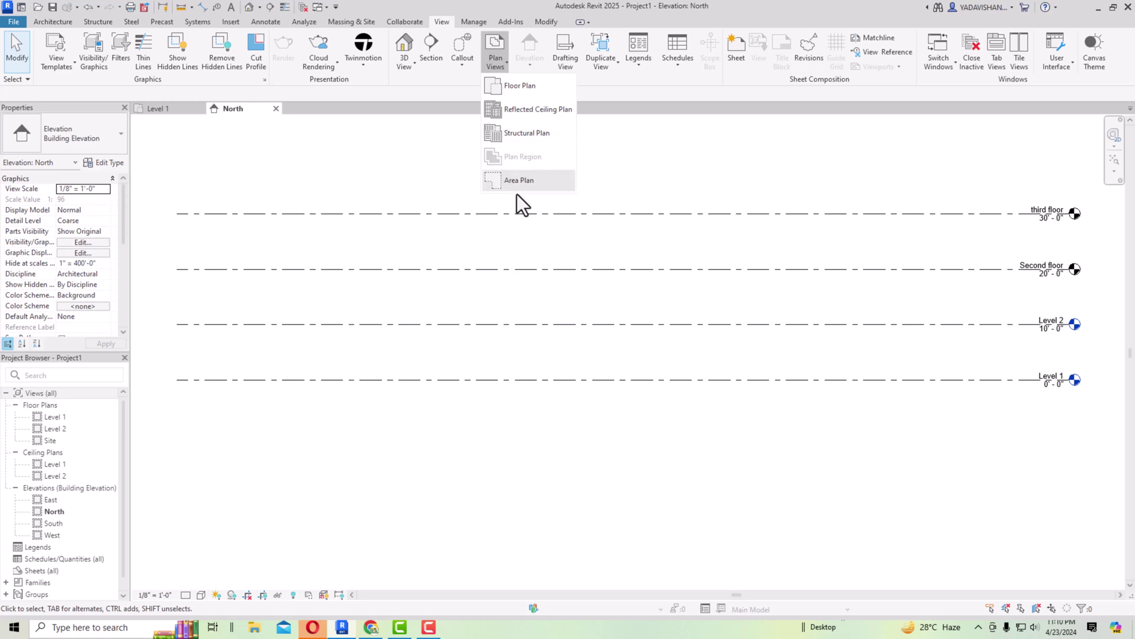
# Step: Create a Second floor plan view, checking the floor plan type and listing levels with existing views
pyautogui.click(520, 87)
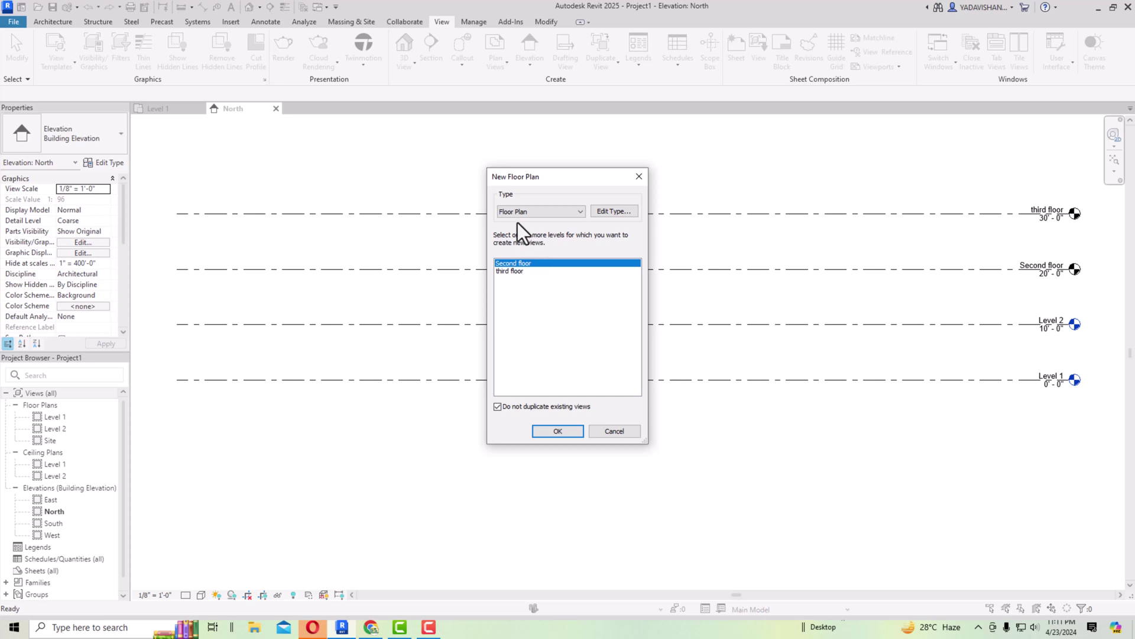
pyautogui.click(565, 212)
pyautogui.click(566, 212)
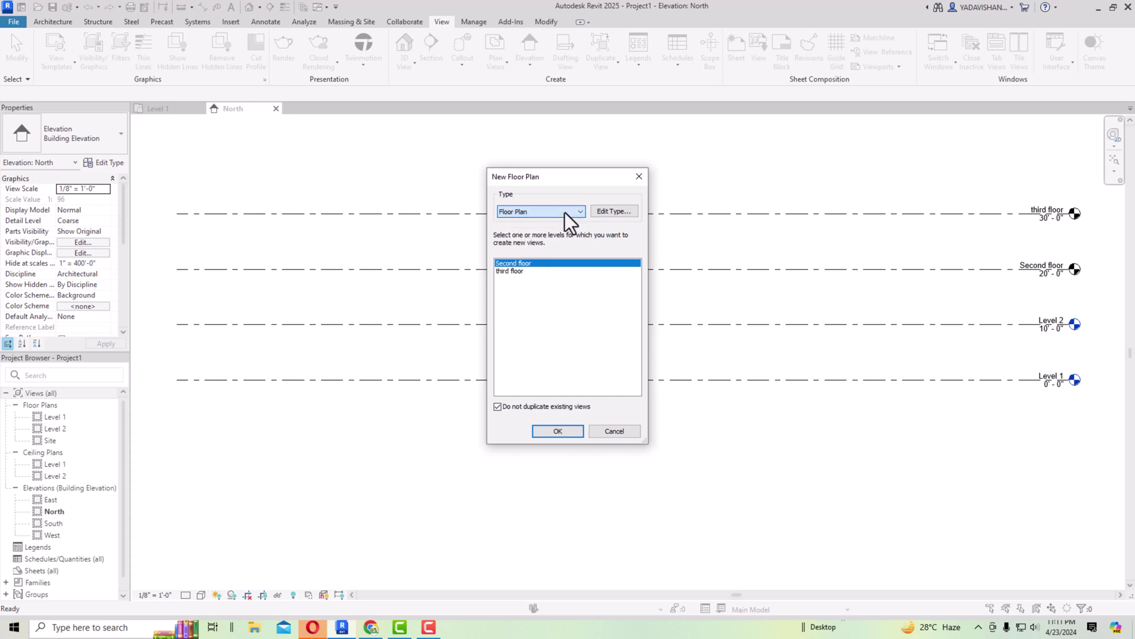
pyautogui.click(606, 211)
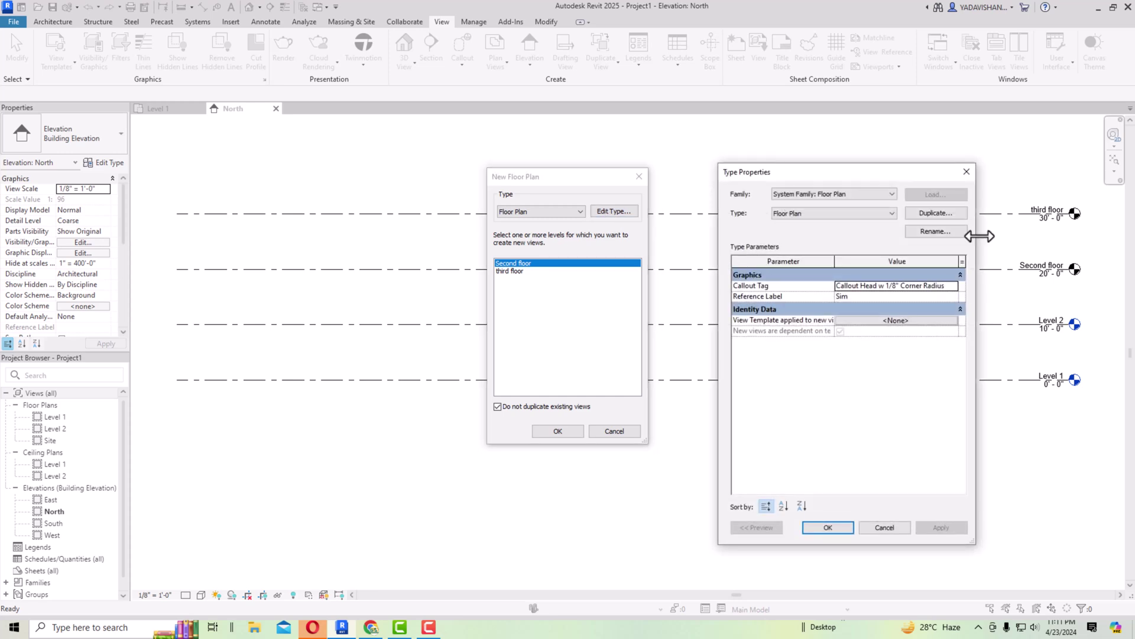
pyautogui.click(967, 171)
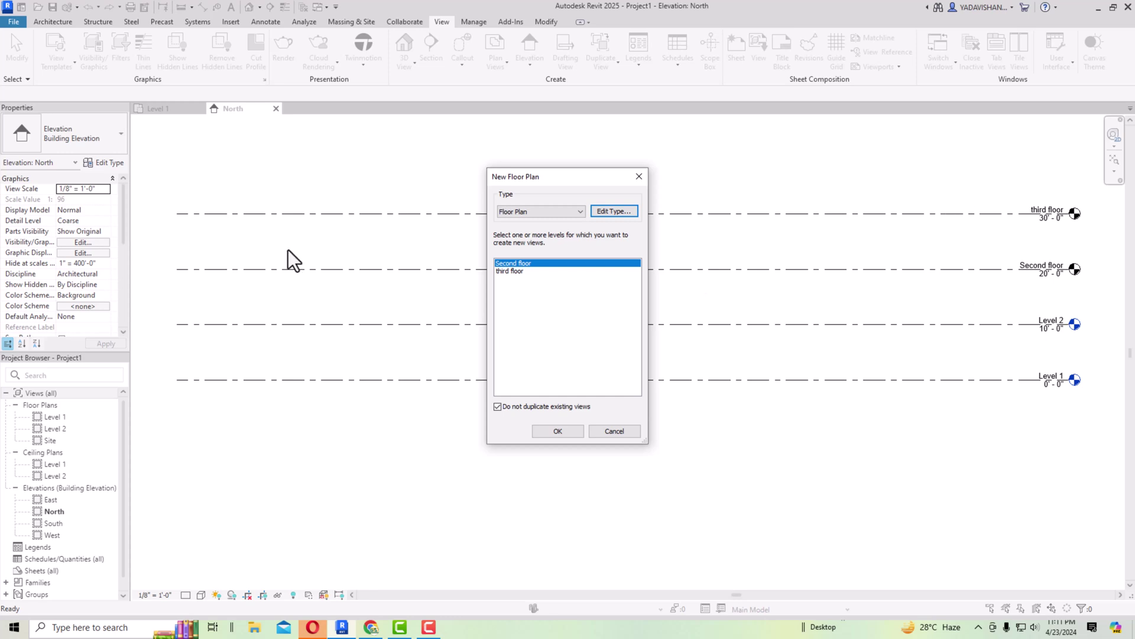
pyautogui.click(497, 408)
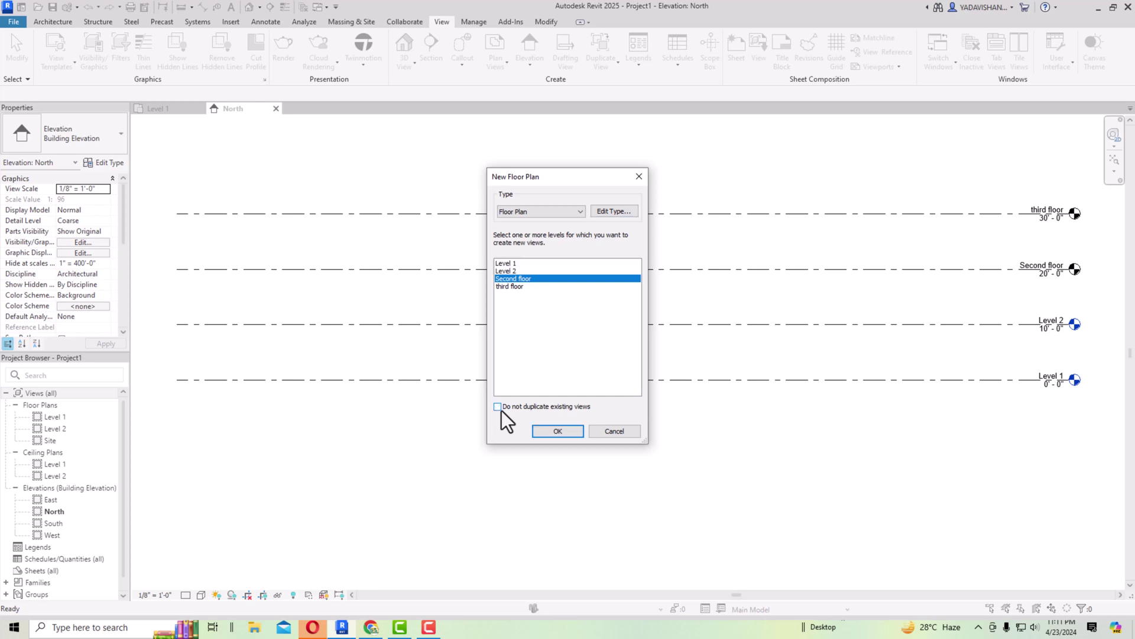
pyautogui.click(560, 433)
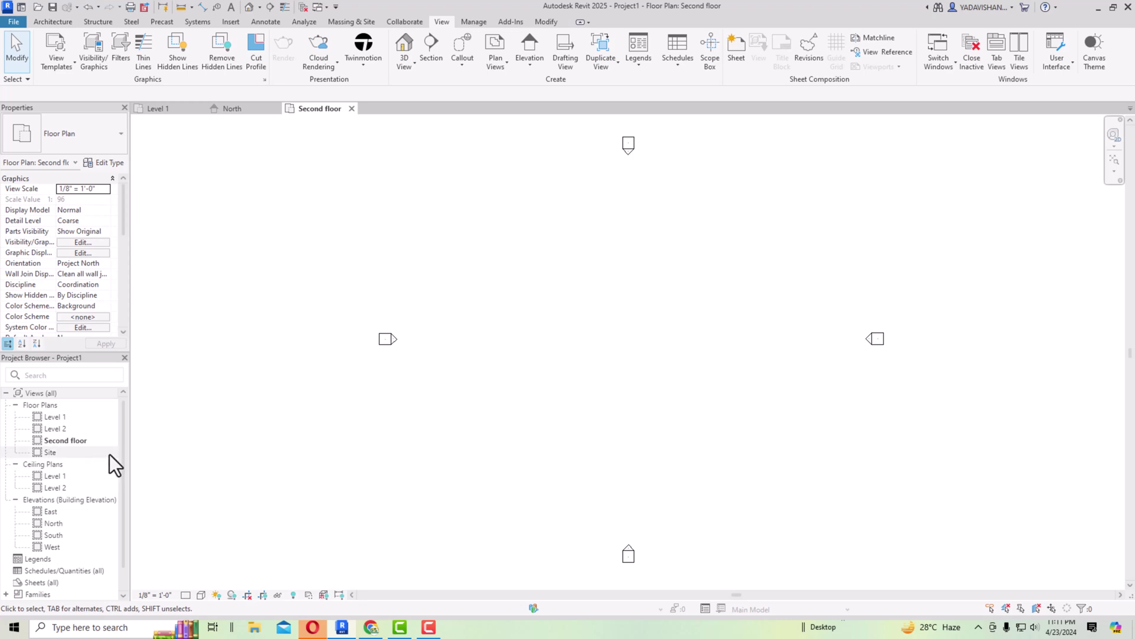
pyautogui.moveTo(120, 446); pyautogui.dragTo(122, 407)
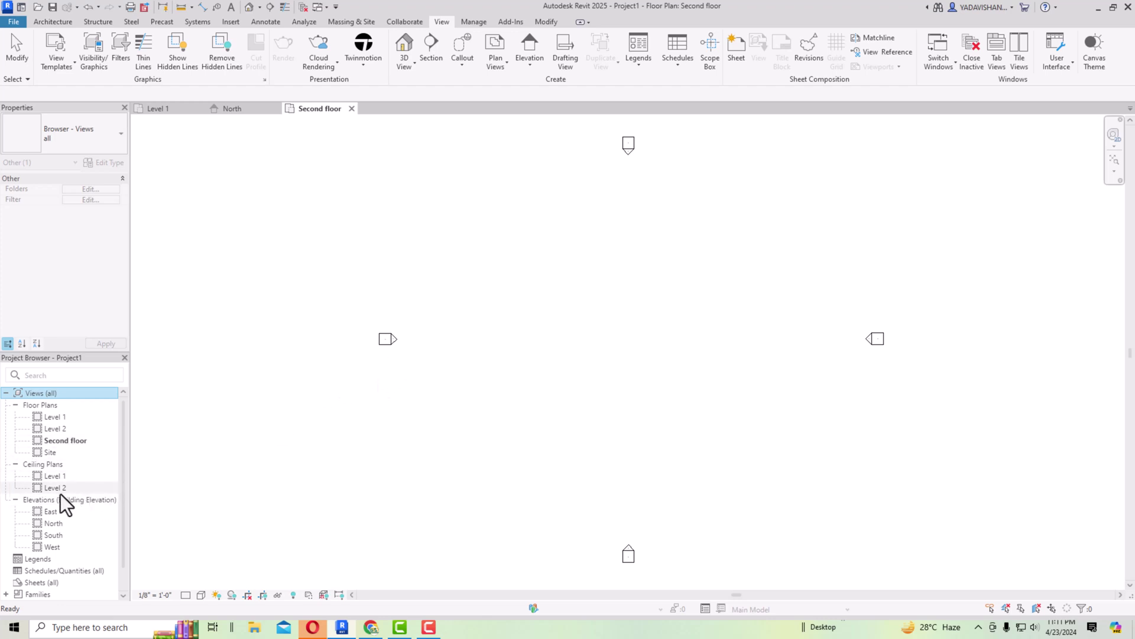
# Step: Create a floor plan view for the third floor level, listing levels with existing views too
pyautogui.click(500, 65)
pyautogui.click(512, 85)
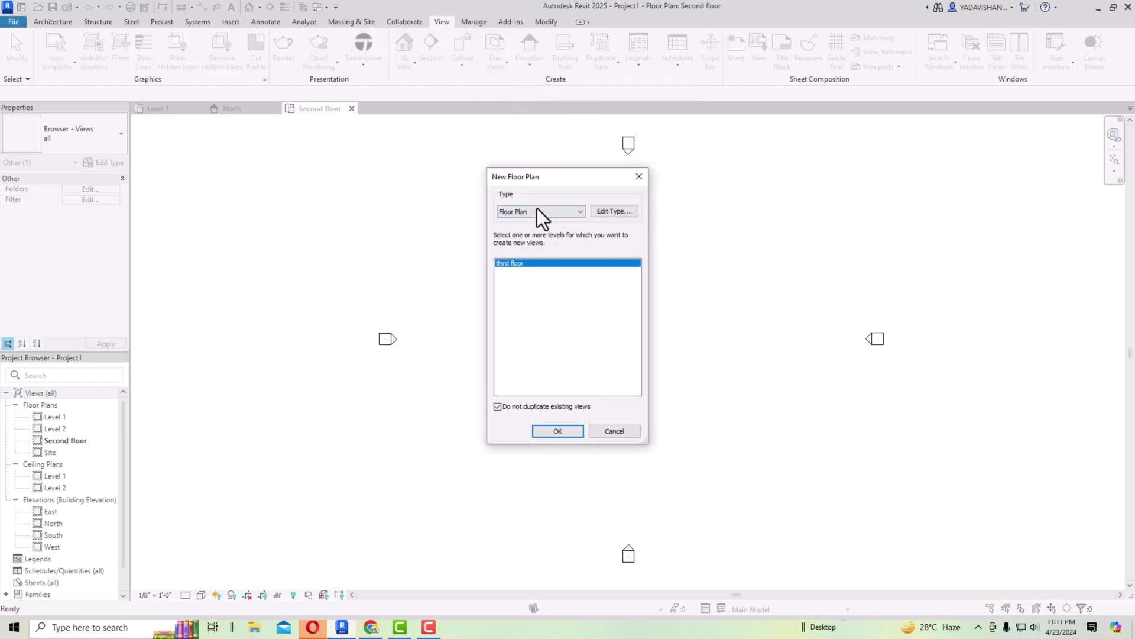
pyautogui.click(498, 406)
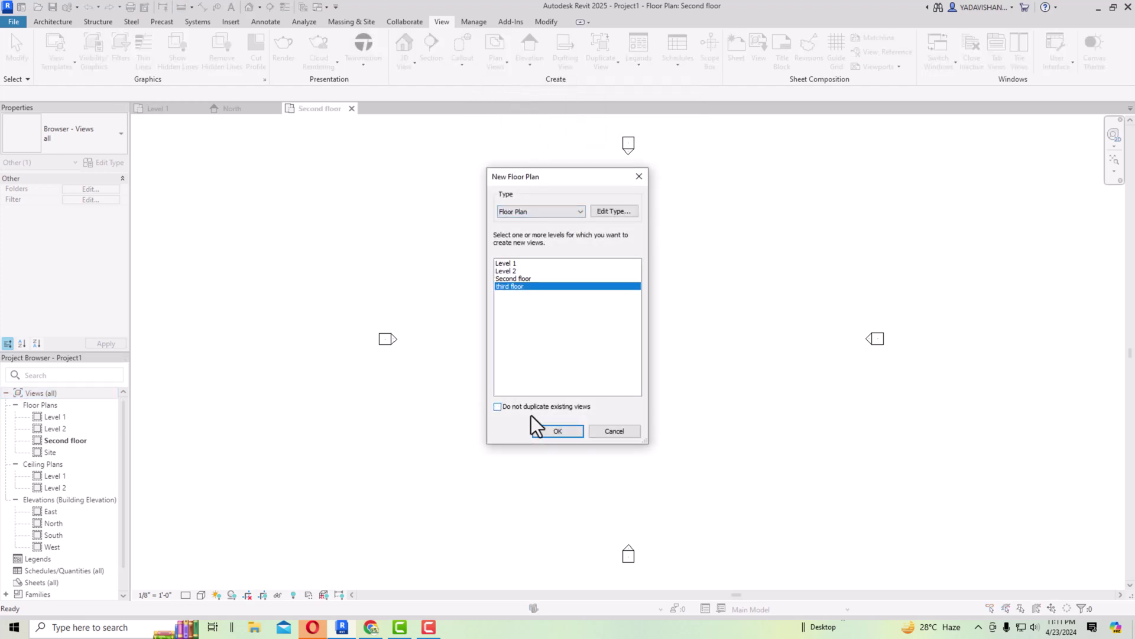
pyautogui.click(556, 429)
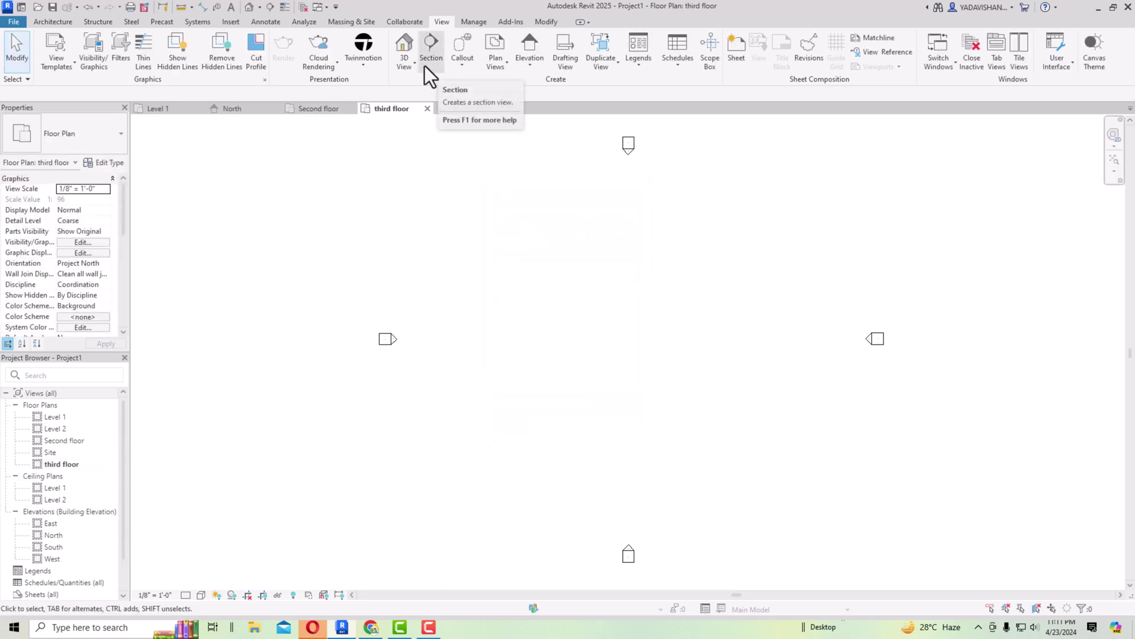
pyautogui.click(505, 70)
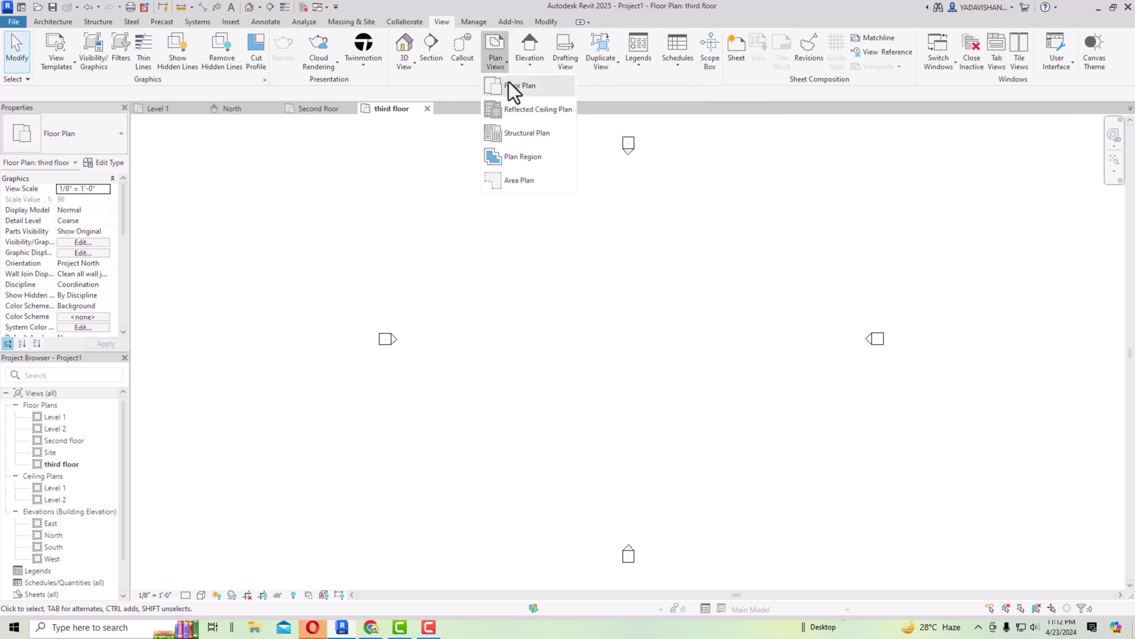
pyautogui.click(536, 134)
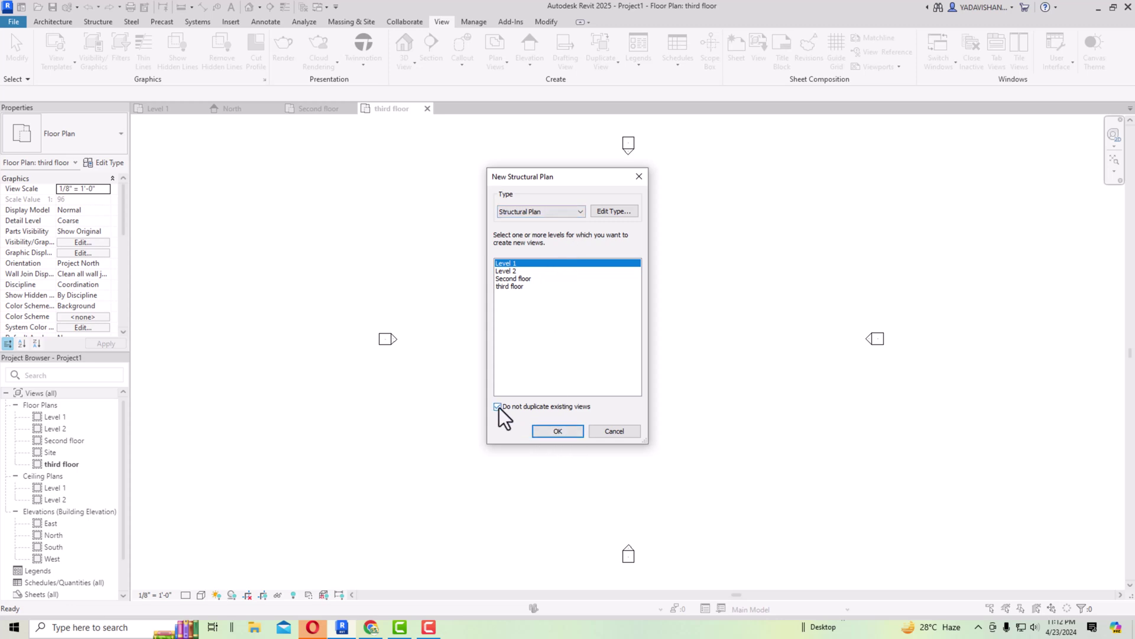
pyautogui.click(615, 431)
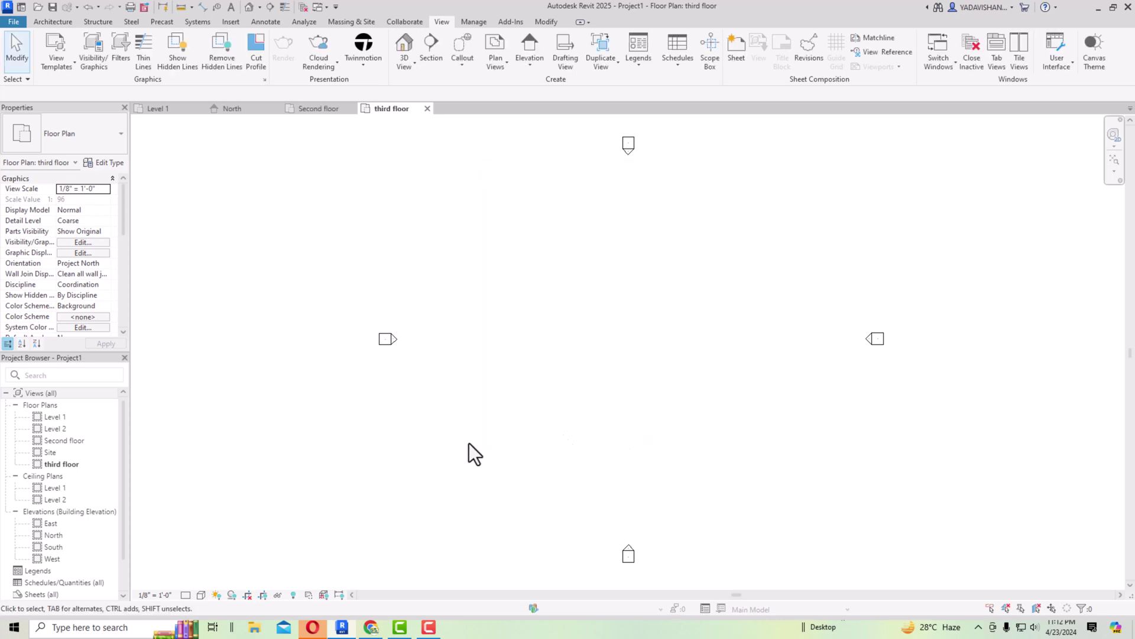